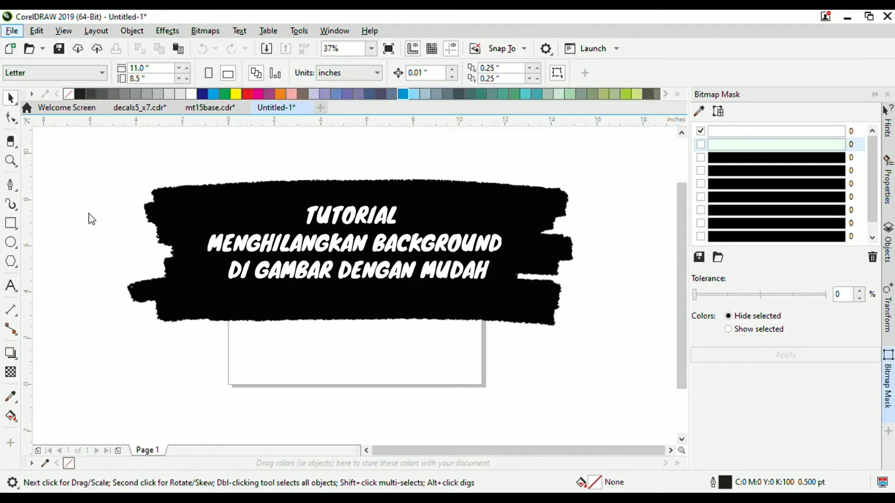
Import the yellow KYT helmet photo at about 6.22 in square and move it to the middle of the page.
{"action": "key", "text": "alt"}
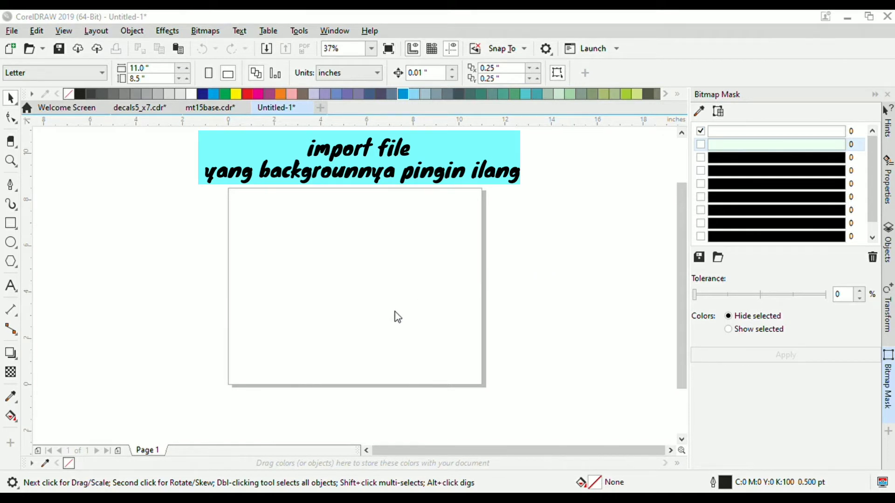
{"action": "left_click", "coordinate": [569, 379]}
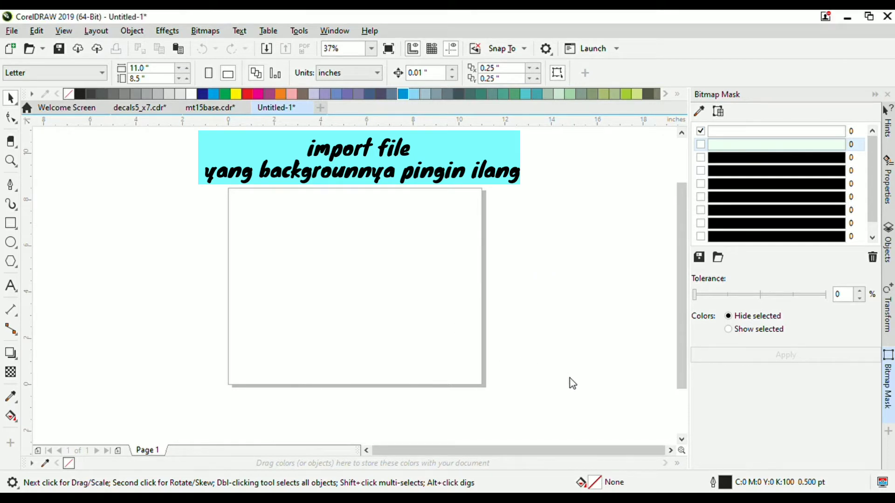
{"action": "left_click_drag", "start_coordinate": [276, 216], "coordinate": [522, 365]}
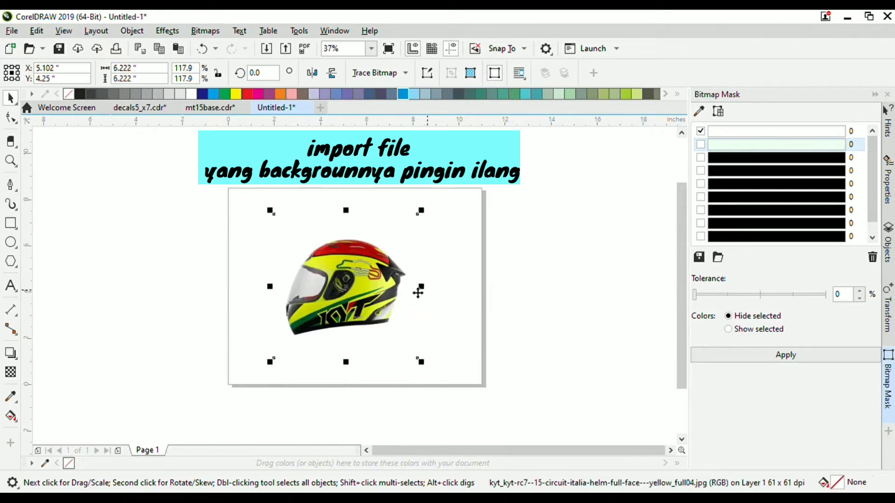
{"action": "mouse_move", "coordinate": [343, 281]}
{"action": "left_mouse_down"}
{"action": "mouse_move", "coordinate": [356, 268]}
{"action": "mouse_move", "coordinate": [359, 280]}
{"action": "left_mouse_up"}
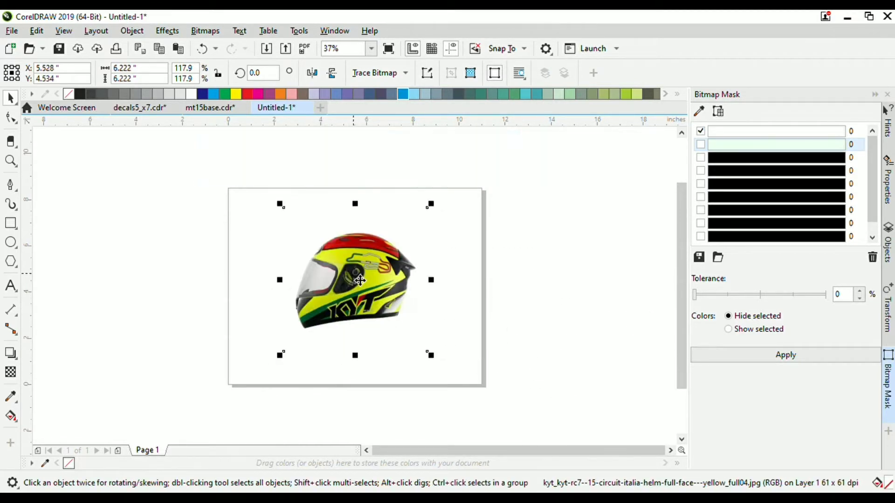
Draw a rectangle about 9.15 by 7.53 in around the whole helmet photo and fill it with cyan.
{"action": "left_click", "coordinate": [11, 223]}
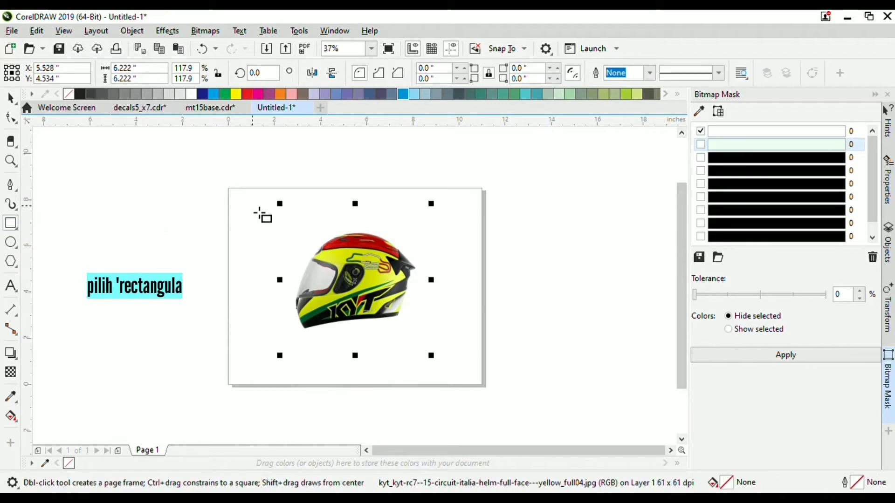
{"action": "left_click_drag", "start_coordinate": [254, 200], "coordinate": [470, 382]}
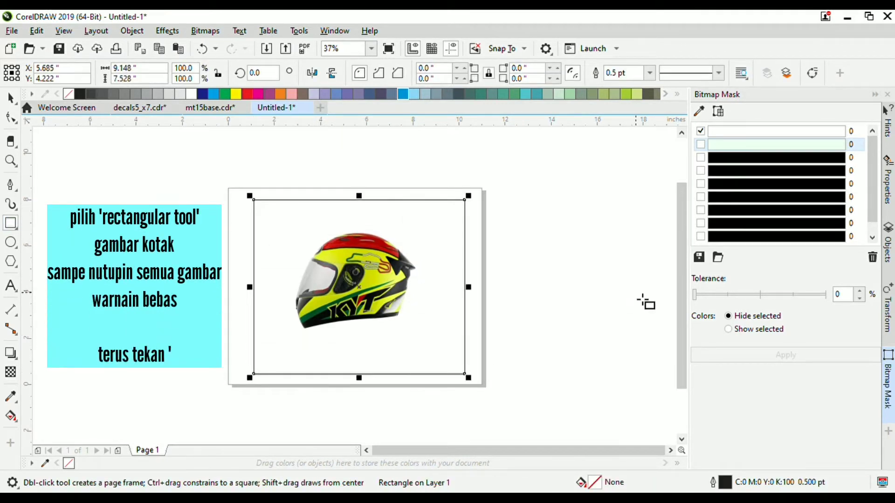
{"action": "key", "text": "space"}
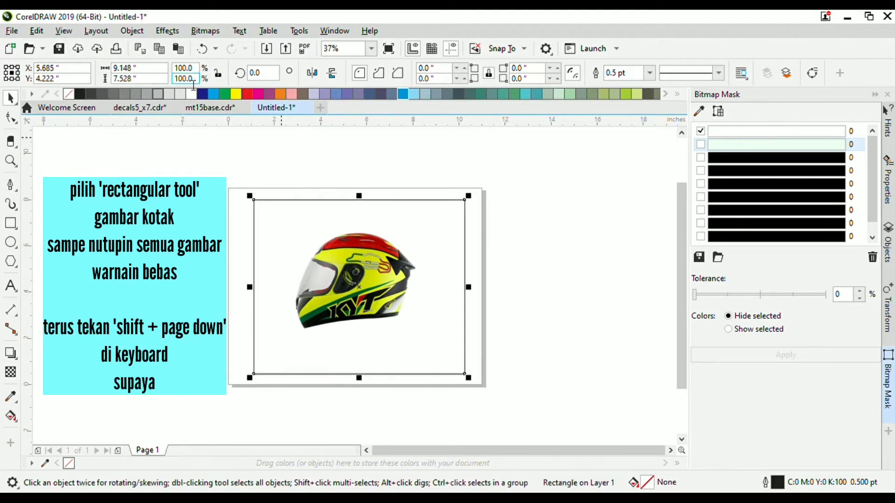
{"action": "left_click", "coordinate": [215, 95]}
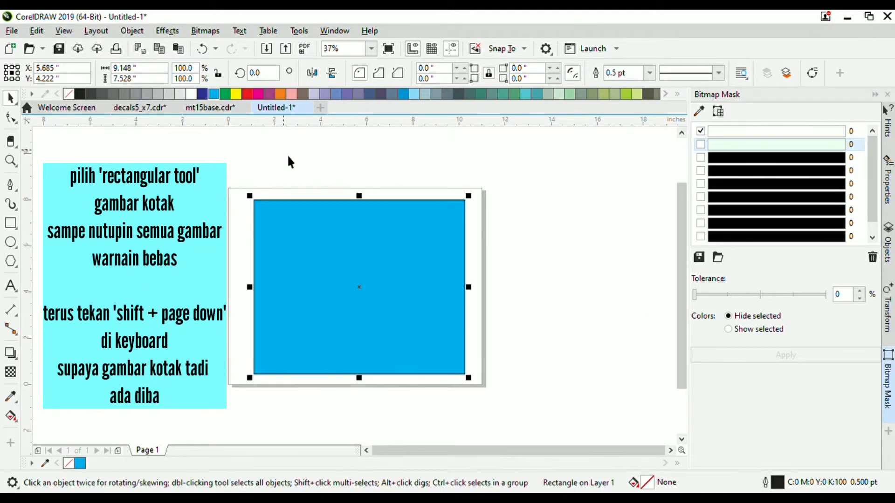
Send the cyan rectangle behind the helmet photo and select the photo.
{"action": "left_click", "coordinate": [410, 327]}
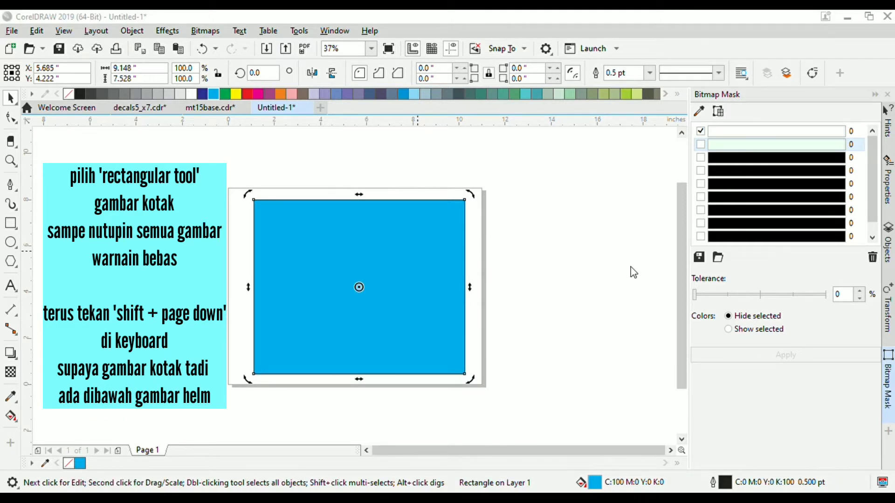
{"action": "key", "text": "shift+Page_Down"}
{"action": "left_click", "coordinate": [547, 205]}
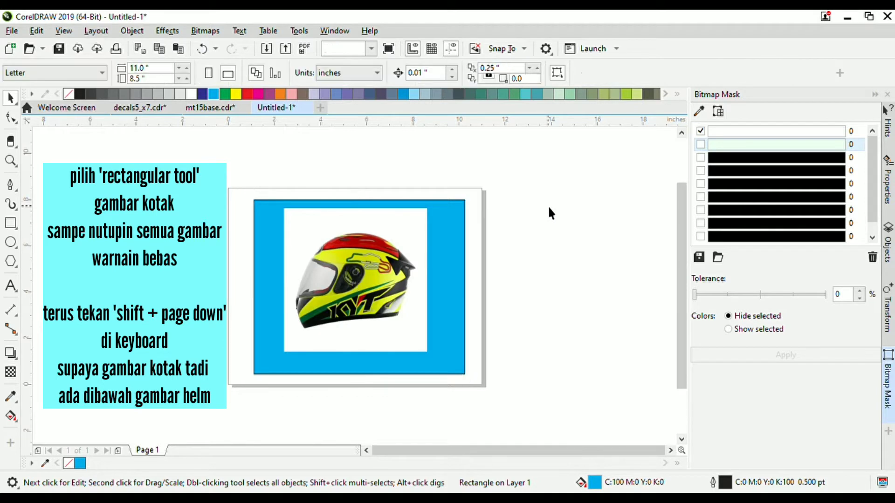
{"action": "left_click", "coordinate": [436, 265]}
{"action": "left_click", "coordinate": [295, 236]}
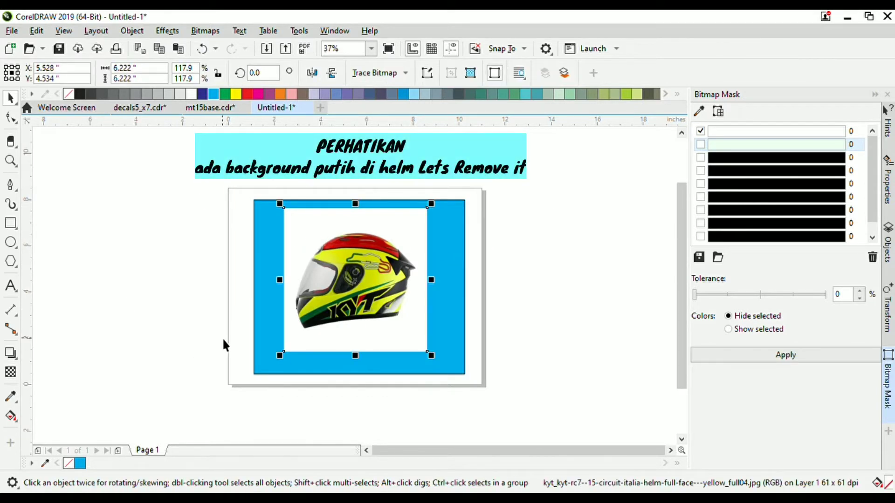
Start a Pen tool path at the visor's lower front corner and trace up the visor's front edge to the brow.
{"action": "left_click", "coordinate": [12, 187]}
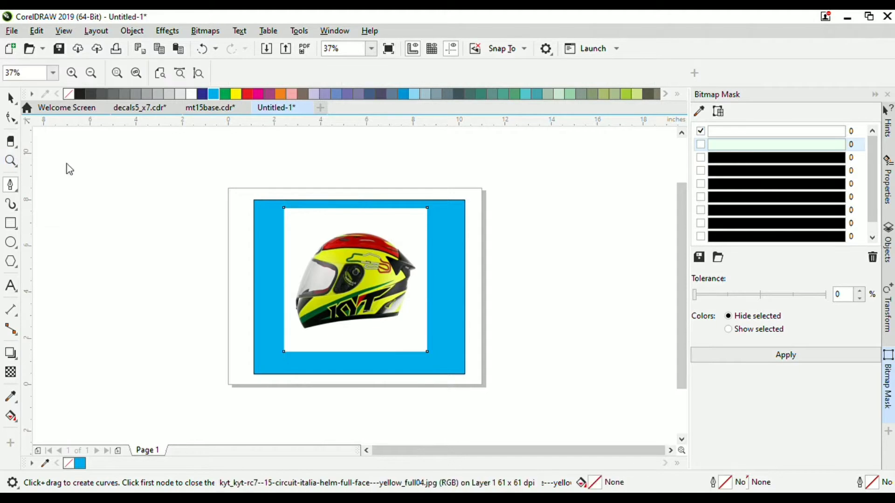
{"action": "left_click", "coordinate": [10, 161]}
{"action": "left_click_drag", "start_coordinate": [298, 223], "coordinate": [430, 341]}
{"action": "key", "text": "space"}
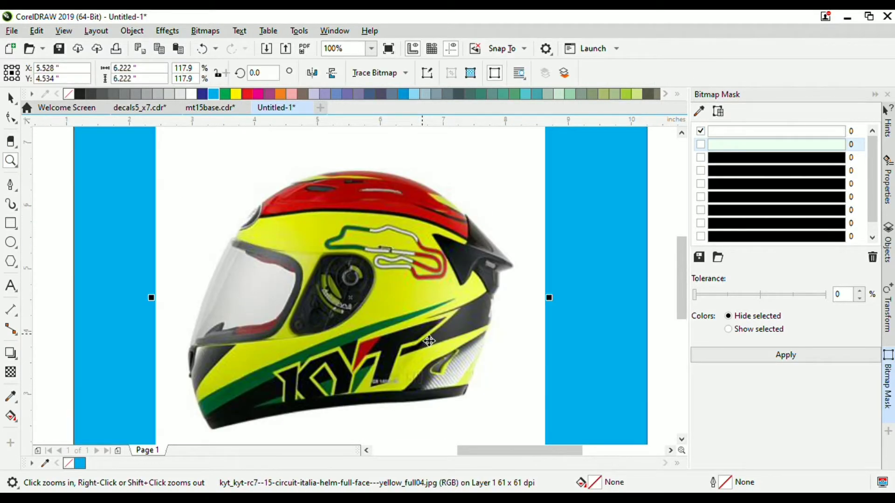
{"action": "left_click", "coordinate": [10, 185]}
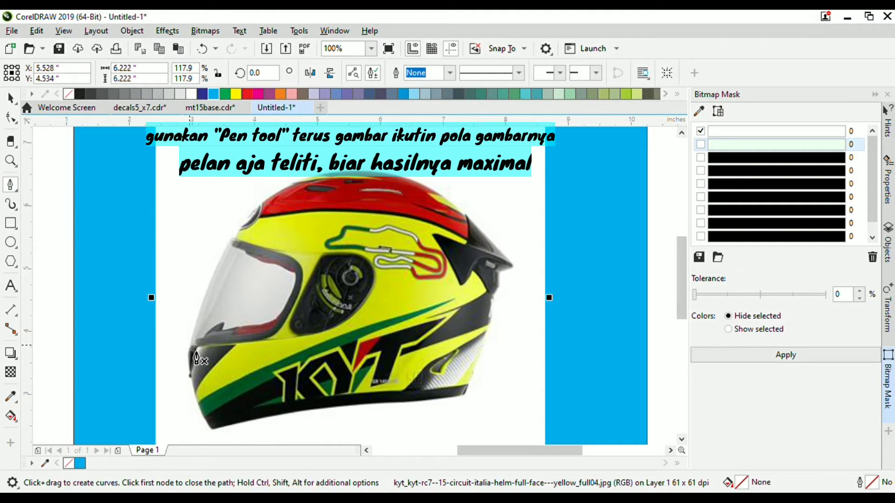
{"action": "left_click", "coordinate": [189, 345]}
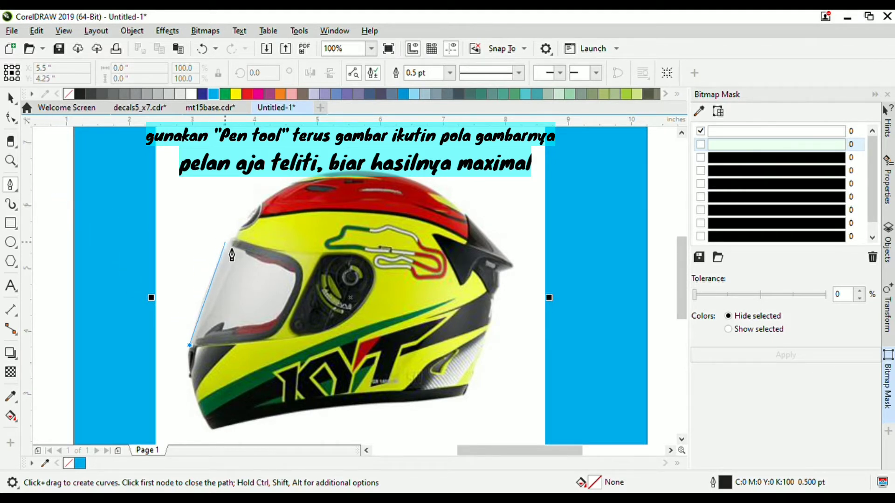
{"action": "mouse_move", "coordinate": [227, 241]}
{"action": "left_mouse_down"}
{"action": "mouse_move", "coordinate": [242, 217]}
{"action": "mouse_move", "coordinate": [255, 220]}
{"action": "left_mouse_up"}
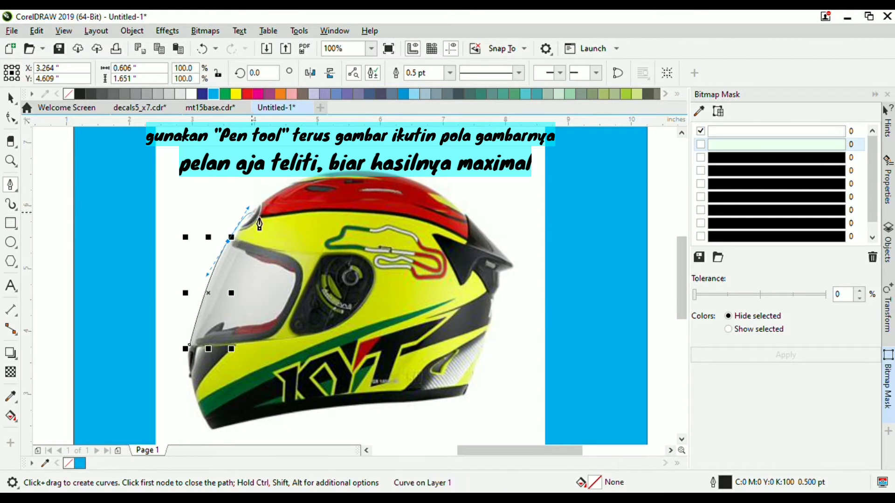
{"action": "key", "text": "ctrl+z"}
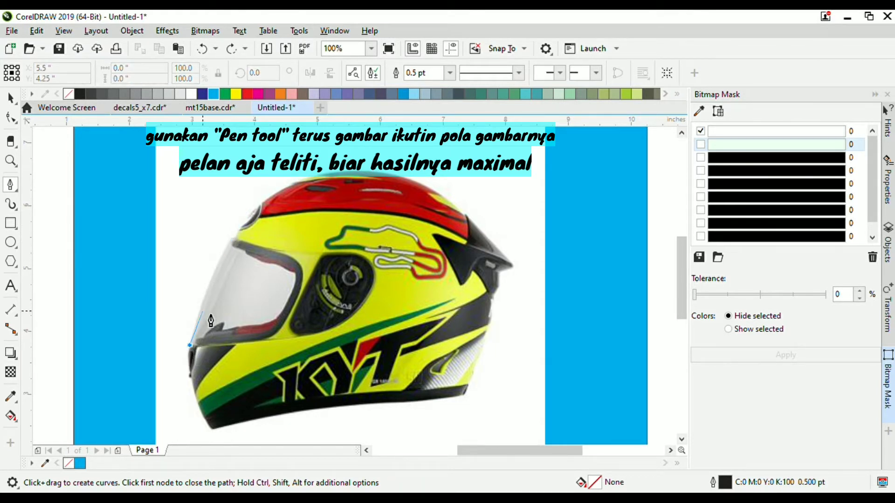
{"action": "left_click_drag", "start_coordinate": [215, 267], "coordinate": [228, 238]}
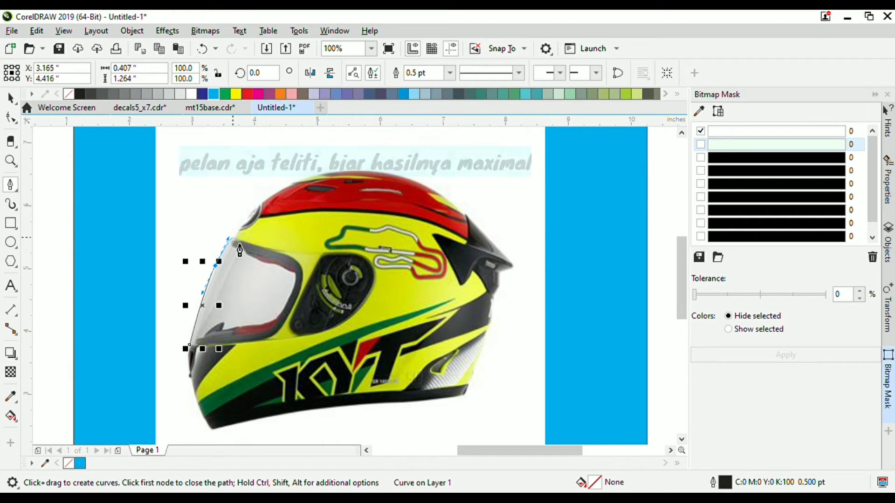
{"action": "left_click", "coordinate": [235, 237]}
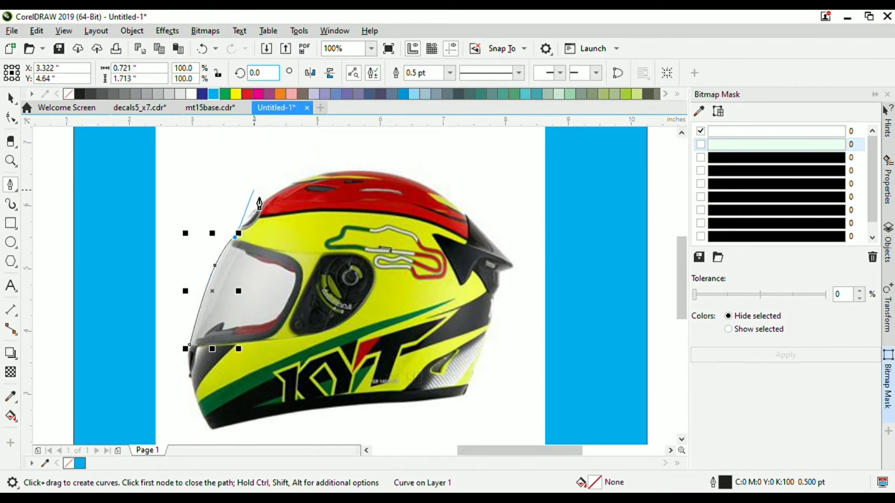
Continue the path over the helmet's crown and around the tip of the rear spoiler.
{"action": "left_click_drag", "start_coordinate": [279, 207], "coordinate": [308, 185]}
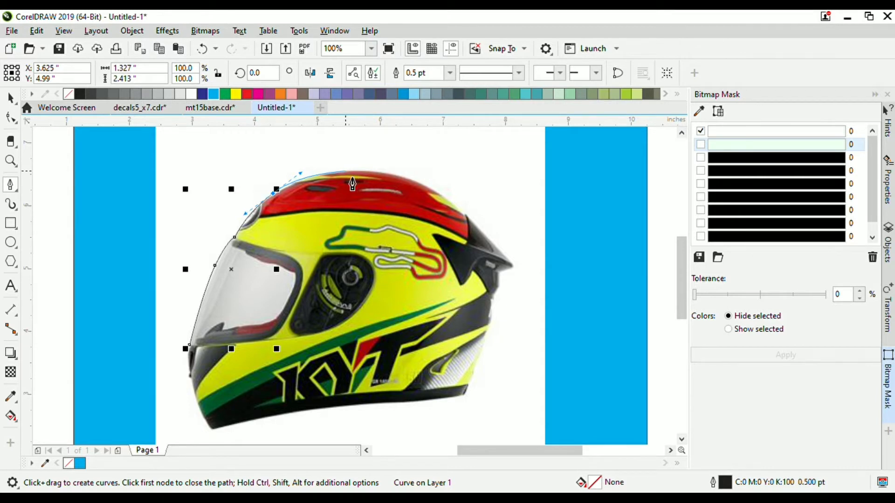
{"action": "mouse_move", "coordinate": [346, 171]}
{"action": "left_mouse_down"}
{"action": "mouse_move", "coordinate": [455, 205]}
{"action": "mouse_move", "coordinate": [471, 222]}
{"action": "mouse_move", "coordinate": [466, 213]}
{"action": "left_mouse_up"}
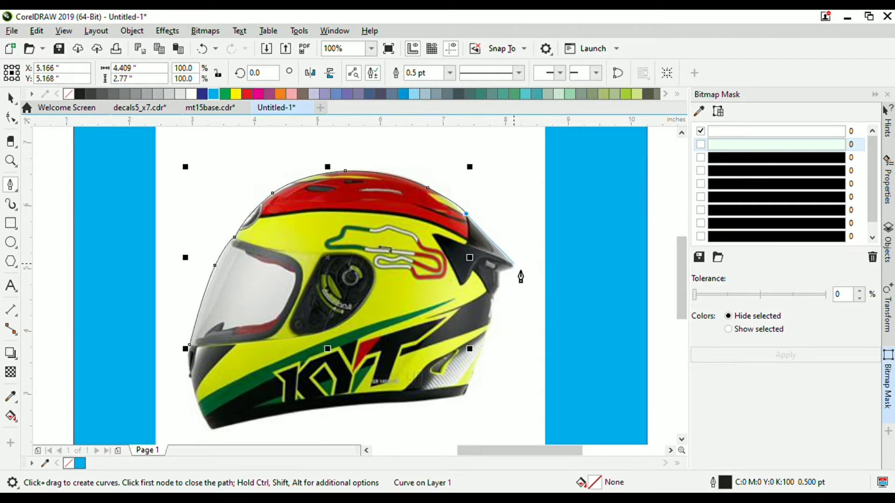
{"action": "left_click_drag", "start_coordinate": [520, 278], "coordinate": [529, 290]}
{"action": "left_click_drag", "start_coordinate": [520, 278], "coordinate": [501, 284]}
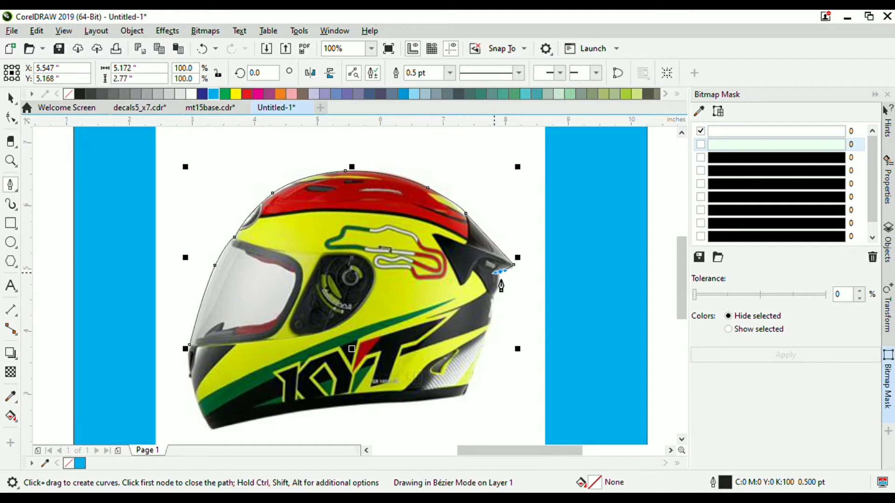
{"action": "left_click_drag", "start_coordinate": [501, 286], "coordinate": [501, 285]}
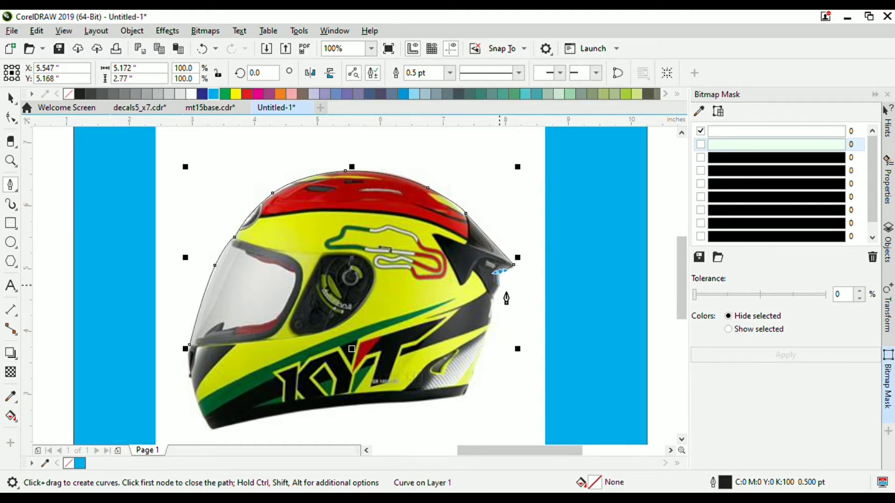
Trace the path down the back of the helmet, around the lower rear corner and onto the middle of the bottom edge.
{"action": "mouse_move", "coordinate": [499, 285]}
{"action": "left_mouse_down"}
{"action": "mouse_move", "coordinate": [497, 359]}
{"action": "mouse_move", "coordinate": [496, 345]}
{"action": "left_mouse_up"}
{"action": "key", "text": "ctrl+z"}
{"action": "left_click", "coordinate": [492, 298]}
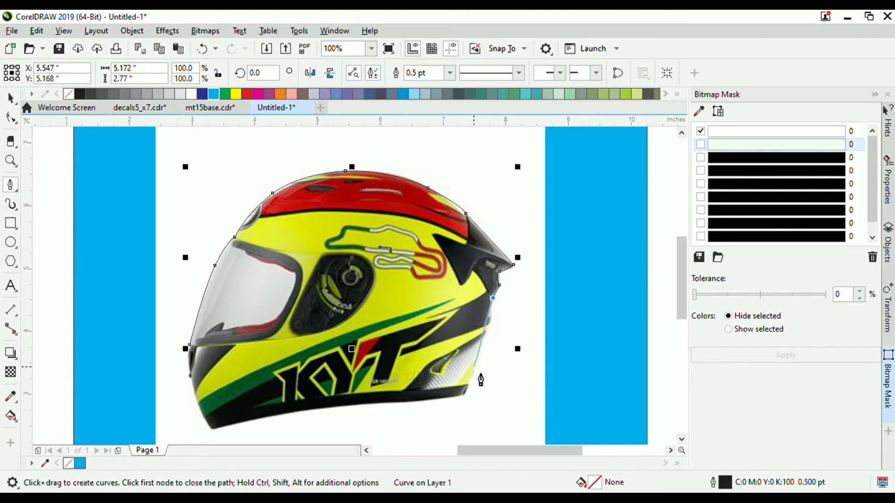
{"action": "mouse_move", "coordinate": [474, 366]}
{"action": "left_mouse_down"}
{"action": "mouse_move", "coordinate": [463, 413]}
{"action": "mouse_move", "coordinate": [456, 400]}
{"action": "left_mouse_up"}
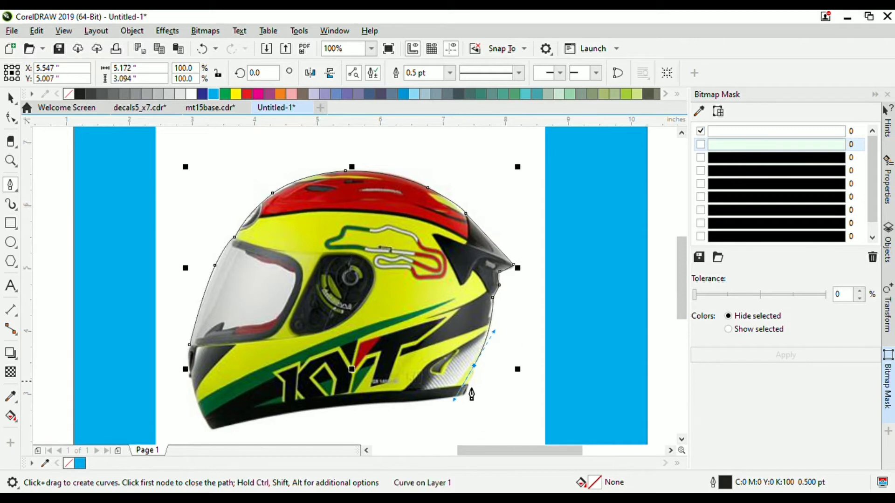
{"action": "key", "text": "ctrl+z"}
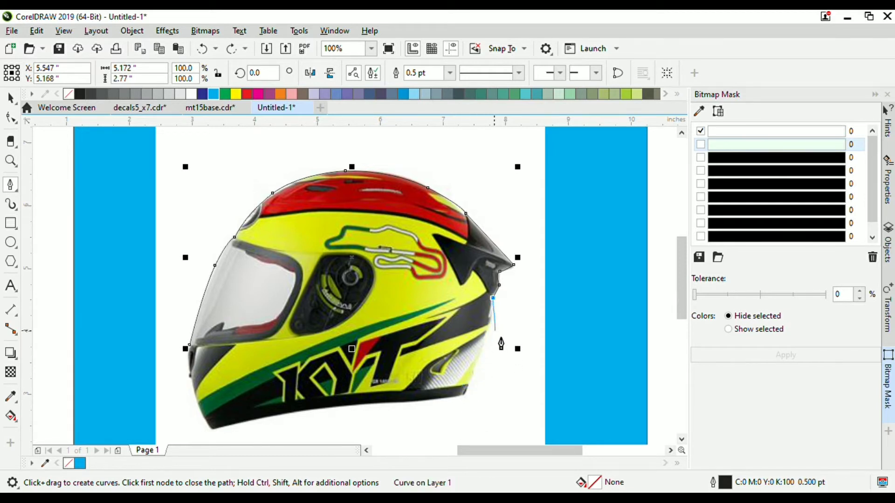
{"action": "mouse_move", "coordinate": [490, 353]}
{"action": "left_mouse_down"}
{"action": "mouse_move", "coordinate": [493, 371]}
{"action": "mouse_move", "coordinate": [478, 373]}
{"action": "mouse_move", "coordinate": [467, 411]}
{"action": "mouse_move", "coordinate": [465, 395]}
{"action": "mouse_move", "coordinate": [383, 418]}
{"action": "mouse_move", "coordinate": [316, 416]}
{"action": "left_mouse_up"}
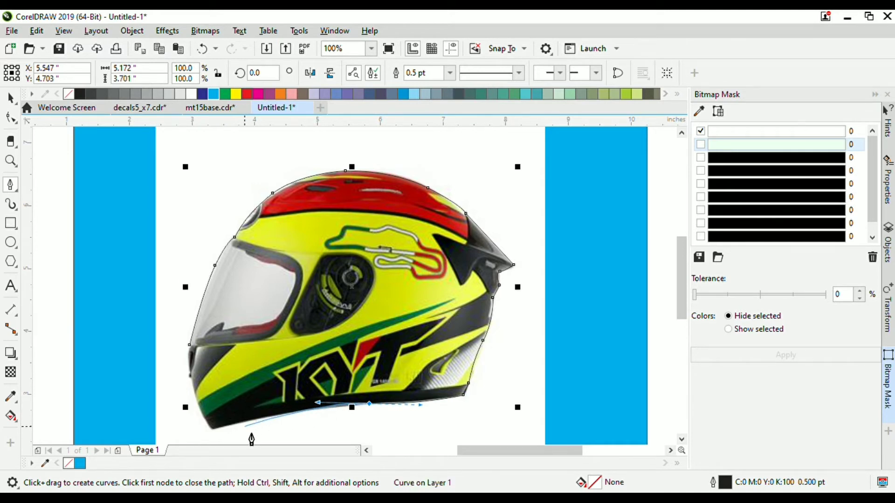
Trace the rest of the bottom edge and the chin, closing the path at its starting node.
{"action": "left_click", "coordinate": [213, 429]}
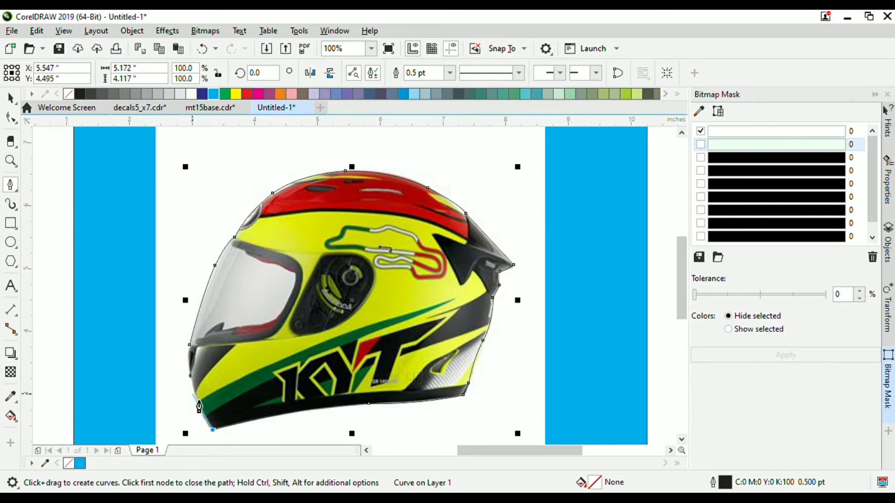
{"action": "left_click_drag", "start_coordinate": [193, 394], "coordinate": [187, 372]}
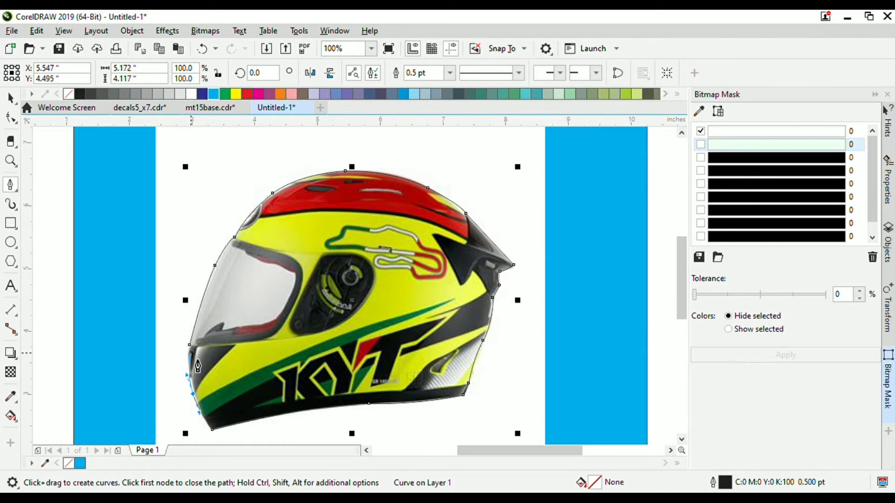
{"action": "left_click", "coordinate": [189, 345]}
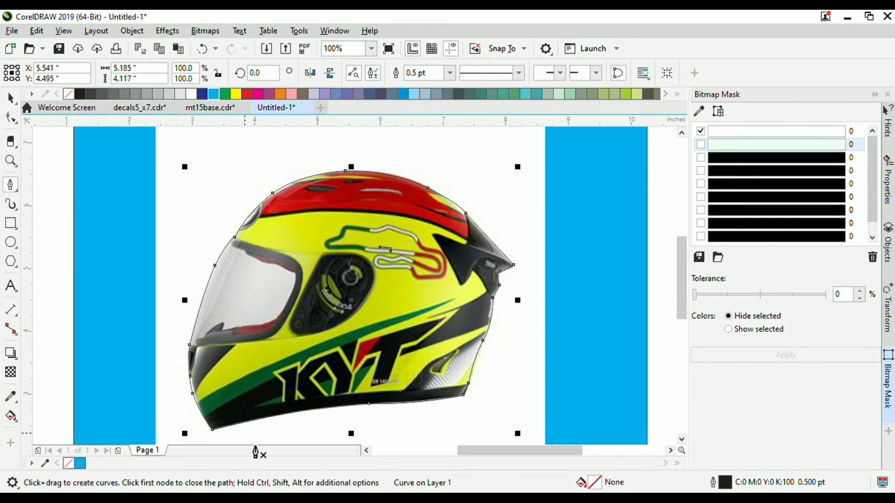
Refine the outline's bottom edge toward the rear corner by adjusting the middle bottom node and its curve handle to the helmet's rim.
{"action": "left_click", "coordinate": [16, 160]}
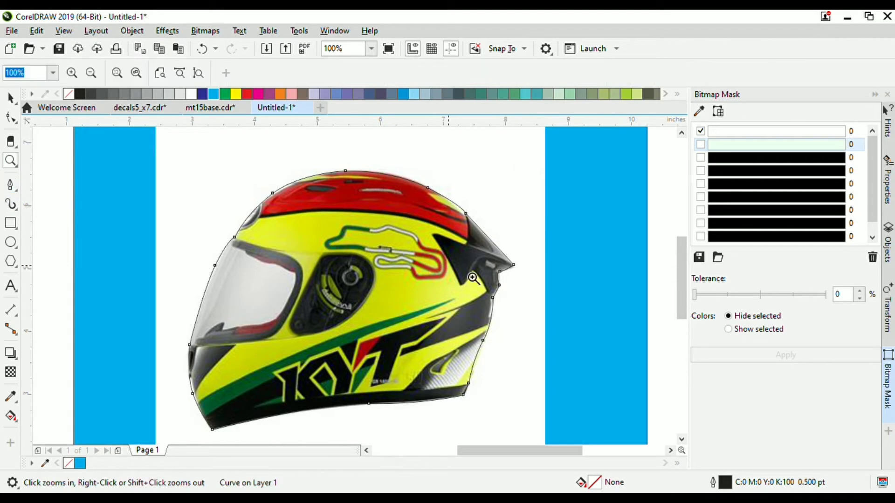
{"action": "left_click_drag", "start_coordinate": [342, 388], "coordinate": [558, 419]}
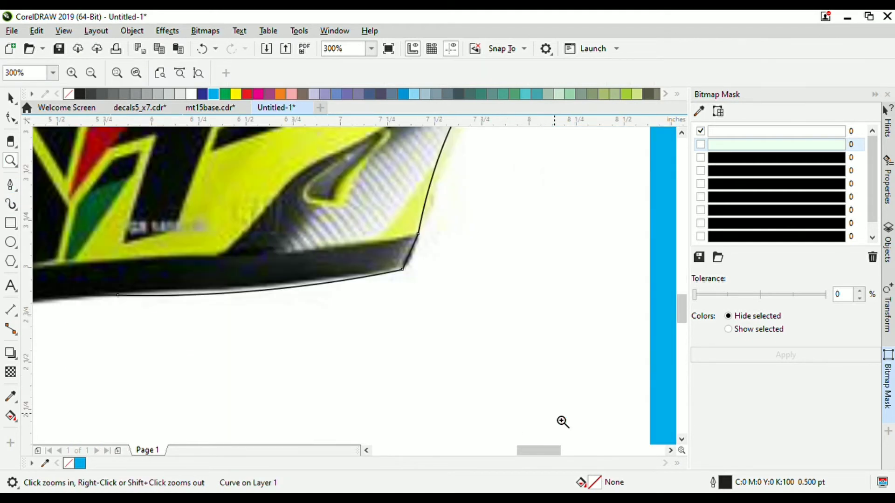
{"action": "key", "text": "space"}
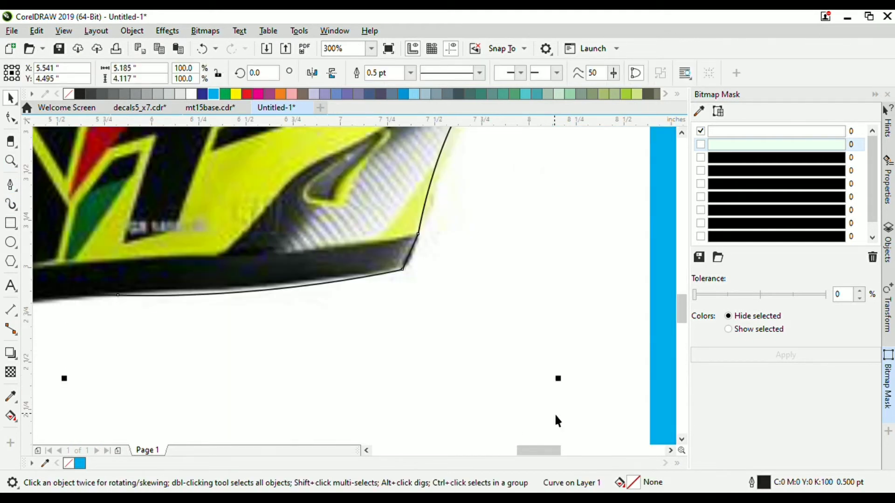
{"action": "left_click", "coordinate": [409, 275]}
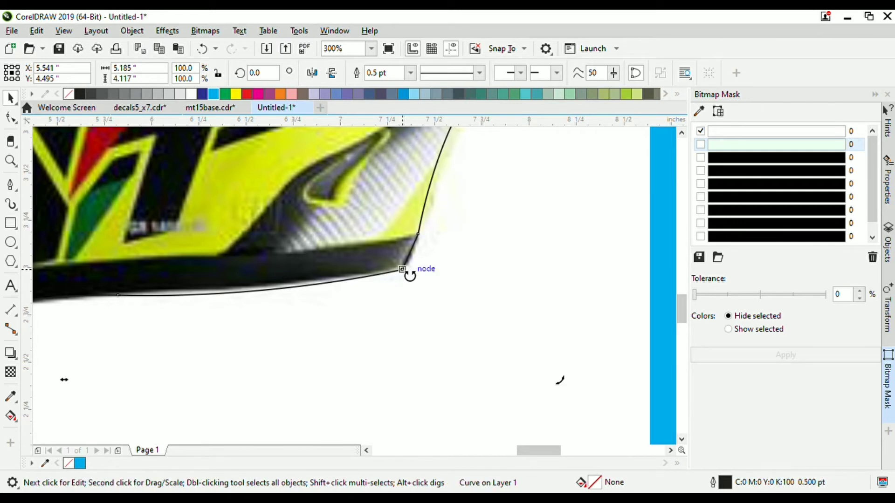
{"action": "key", "text": "F10"}
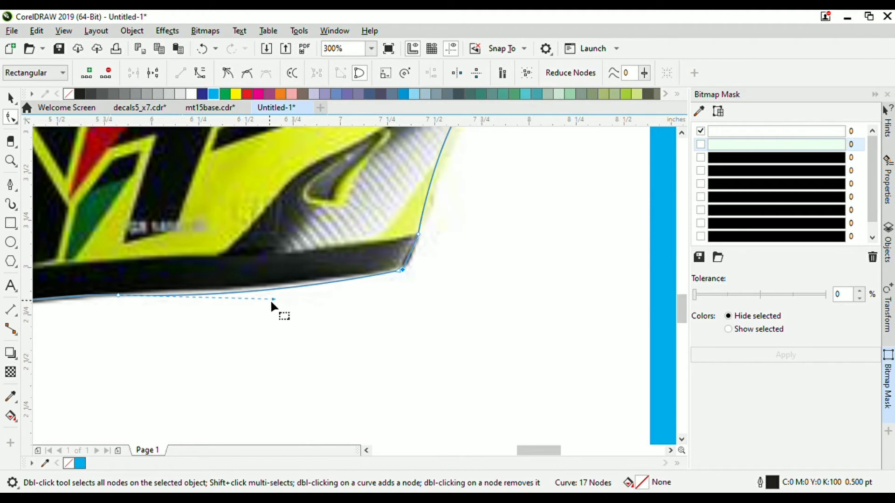
{"action": "left_click_drag", "start_coordinate": [271, 301], "coordinate": [272, 295]}
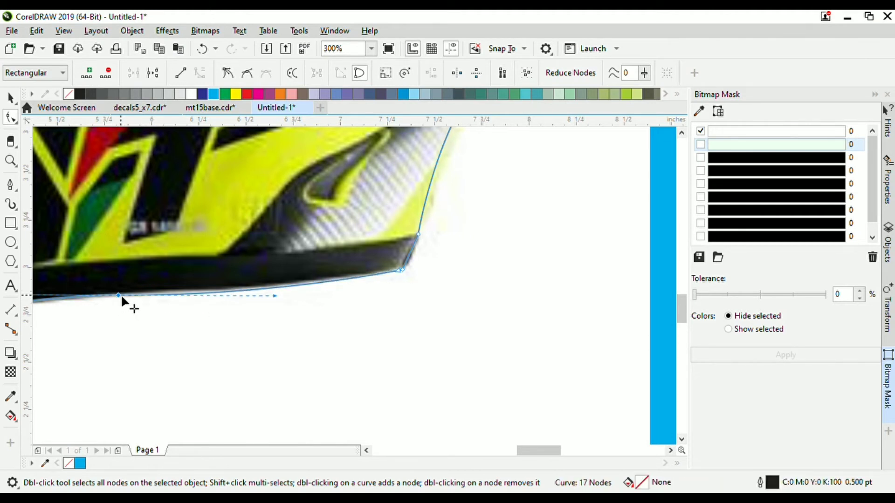
{"action": "mouse_move", "coordinate": [121, 296]}
{"action": "left_mouse_down"}
{"action": "mouse_move", "coordinate": [127, 284]}
{"action": "mouse_move", "coordinate": [125, 295]}
{"action": "mouse_move", "coordinate": [160, 300]}
{"action": "mouse_move", "coordinate": [136, 301]}
{"action": "left_mouse_up"}
Move the outline node on the front of the chin inward onto the helmet's edge.
{"action": "scroll", "coordinate": [217, 336], "scroll_direction": "left", "scroll_amount": 5}
{"action": "scroll", "coordinate": [335, 340], "scroll_direction": "left", "scroll_amount": 4}
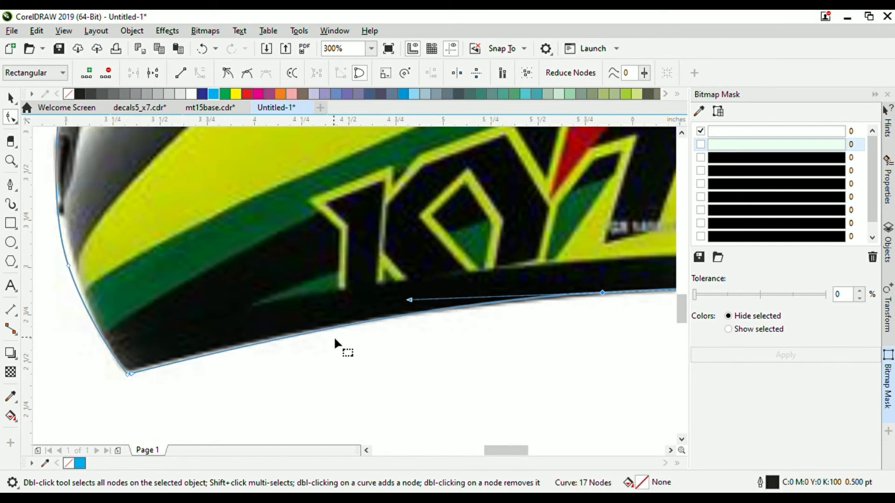
{"action": "scroll", "coordinate": [144, 275], "scroll_direction": "left", "scroll_amount": 3}
{"action": "scroll", "coordinate": [141, 265], "scroll_direction": "left", "scroll_amount": 3}
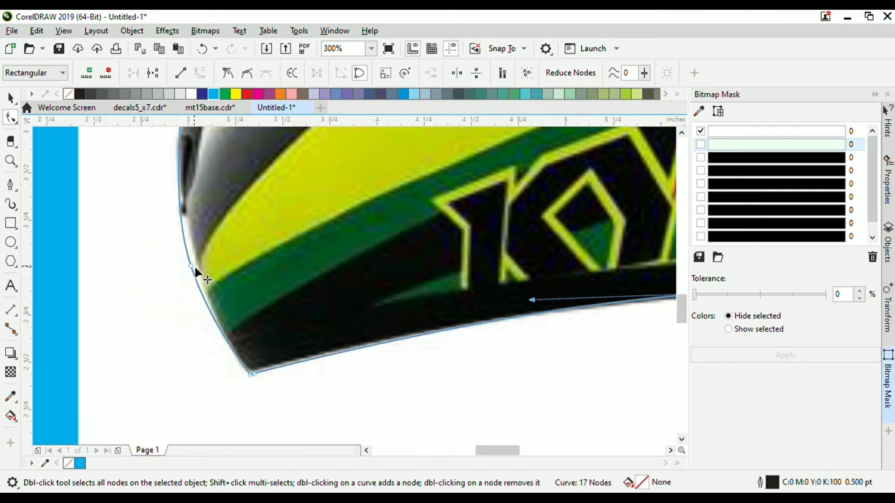
{"action": "left_click_drag", "start_coordinate": [193, 265], "coordinate": [202, 264]}
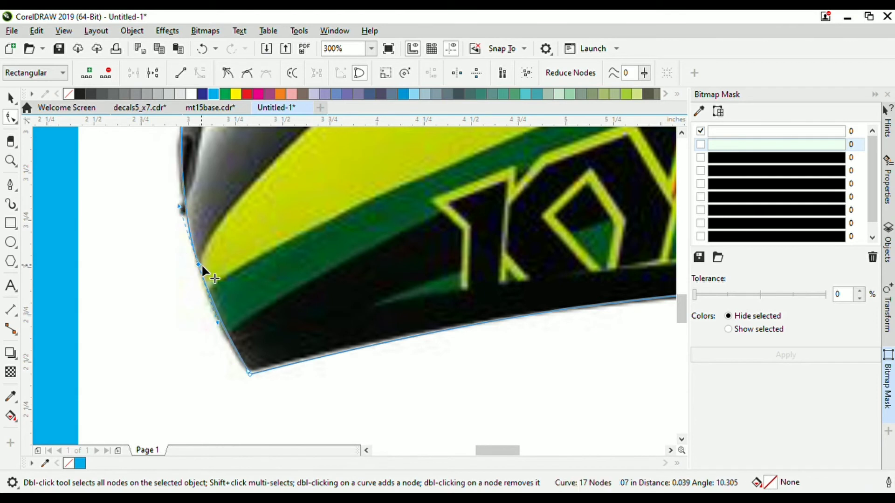
Add a node to the outline at the front vent below the visor and reshape the curve around the vent's lower end.
{"action": "scroll", "coordinate": [245, 238], "scroll_direction": "up", "scroll_amount": 3}
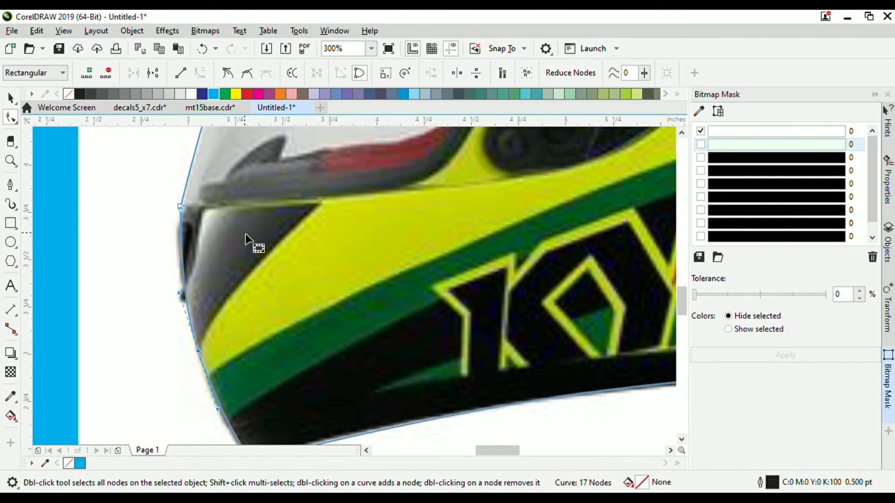
{"action": "left_click", "coordinate": [187, 280]}
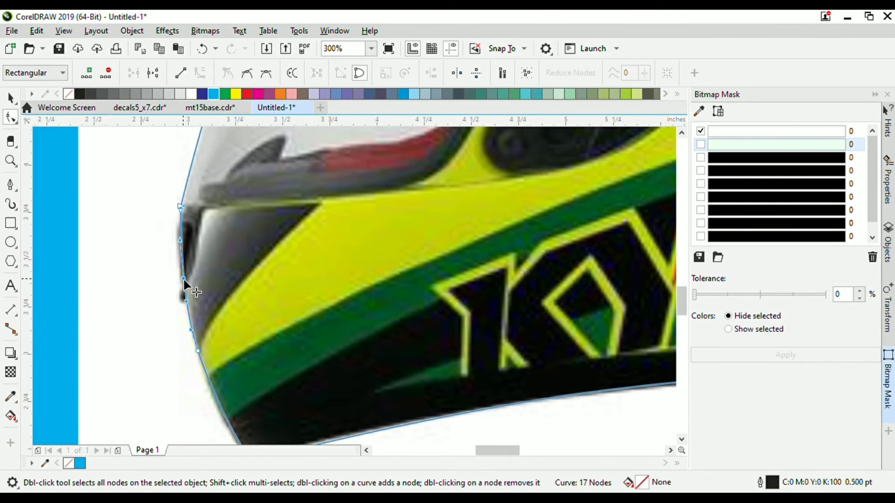
{"action": "double_click", "coordinate": [184, 280]}
{"action": "left_click_drag", "start_coordinate": [184, 280], "coordinate": [179, 299]}
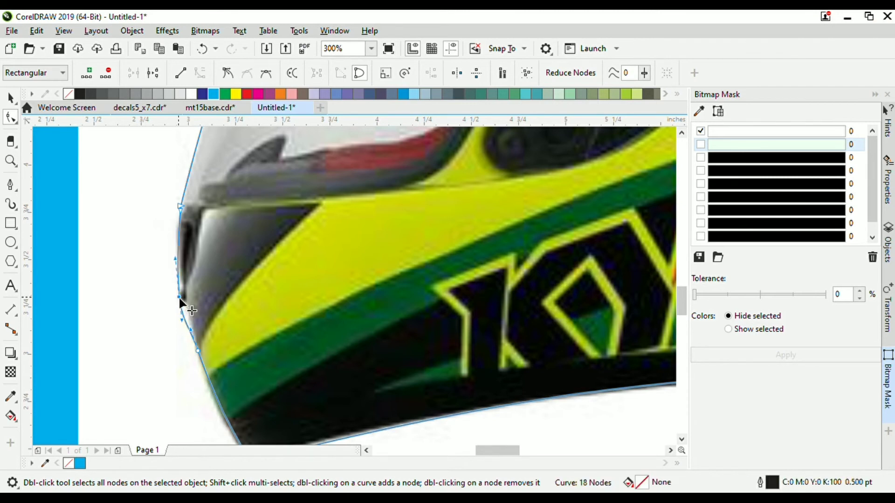
{"action": "left_click_drag", "start_coordinate": [191, 331], "coordinate": [183, 285]}
{"action": "key", "text": "space"}
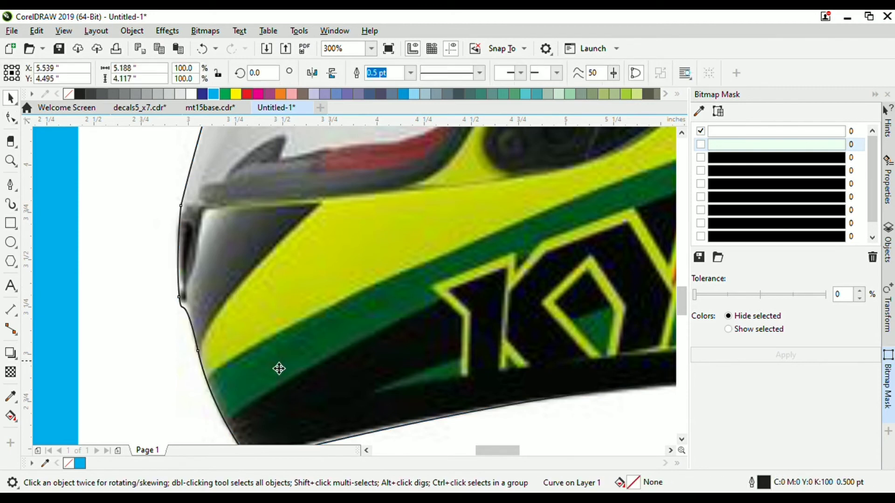
{"action": "scroll", "coordinate": [279, 369], "scroll_direction": "up", "scroll_amount": 2}
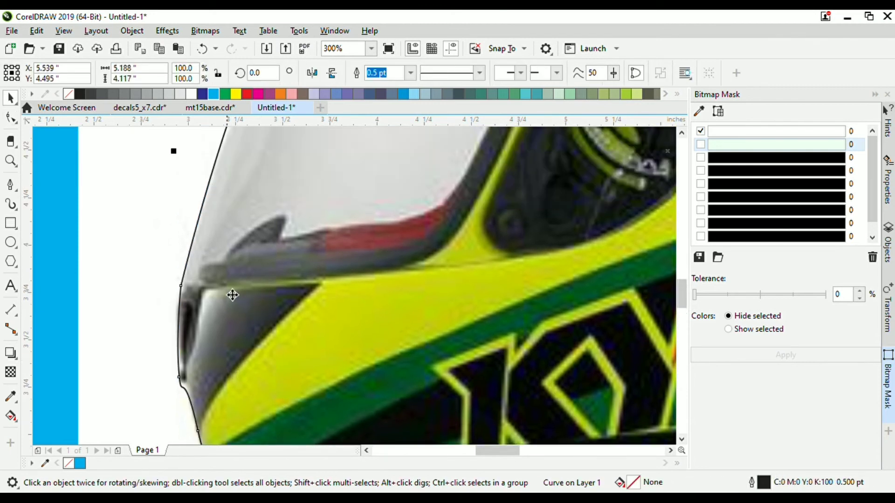
{"action": "key", "text": "z"}
{"action": "right_click", "coordinate": [281, 251]}
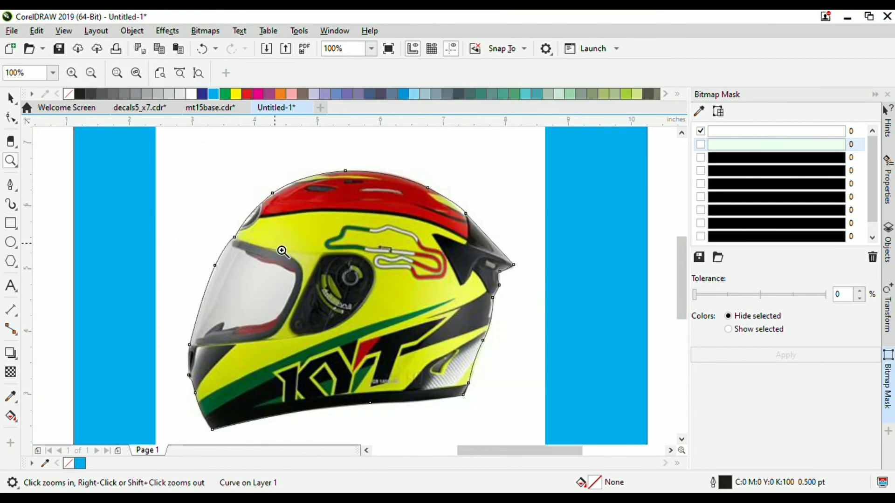
{"action": "key", "text": "space"}
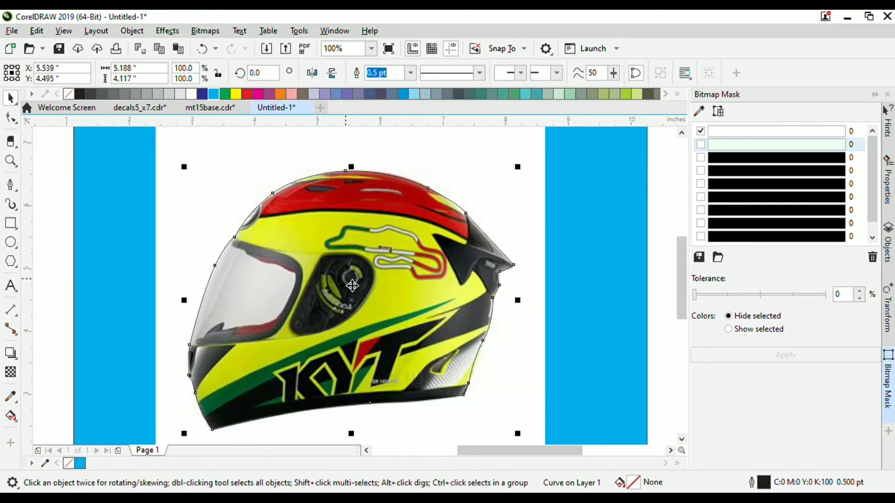
{"action": "left_click", "coordinate": [658, 230]}
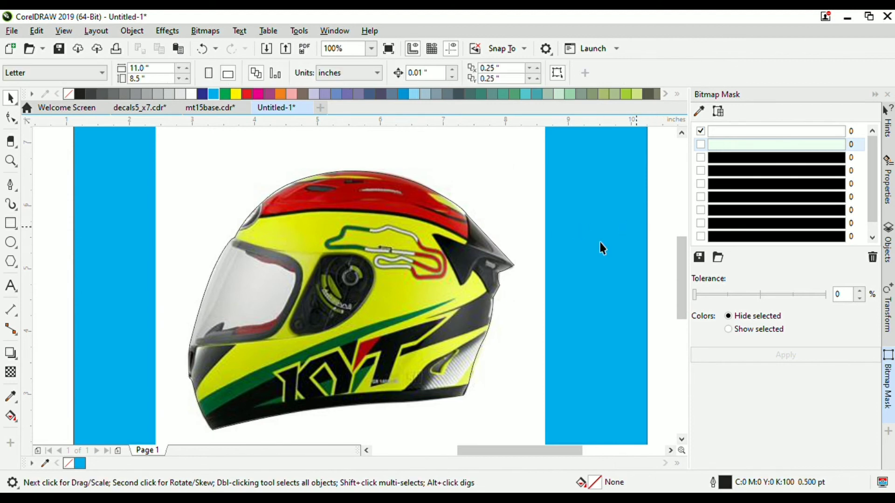
{"action": "left_click", "coordinate": [424, 275]}
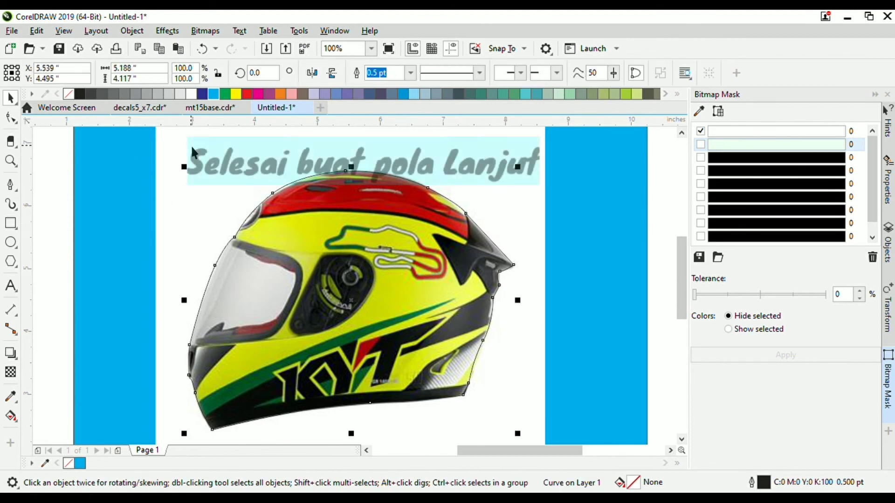
PowerClip the helmet photo inside the traced helmet outline to cut away its white background, and deselect it.
{"action": "key", "text": "z"}
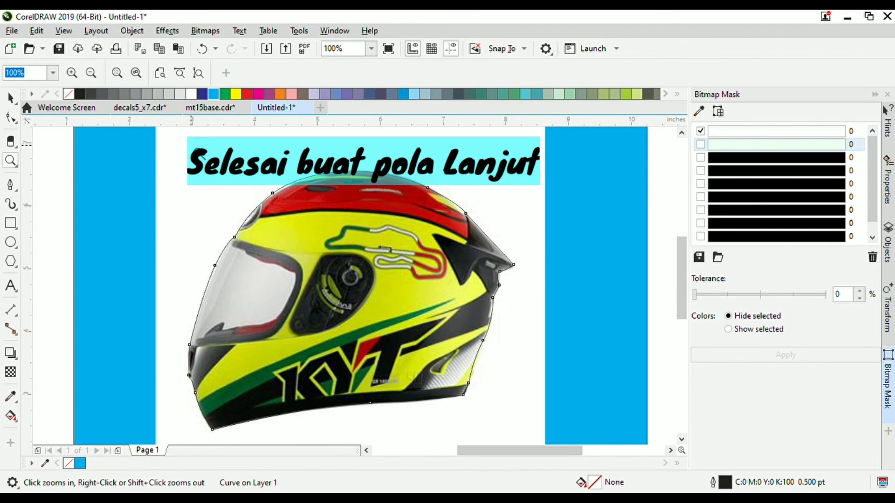
{"action": "right_click", "coordinate": [191, 144]}
{"action": "key", "text": "space"}
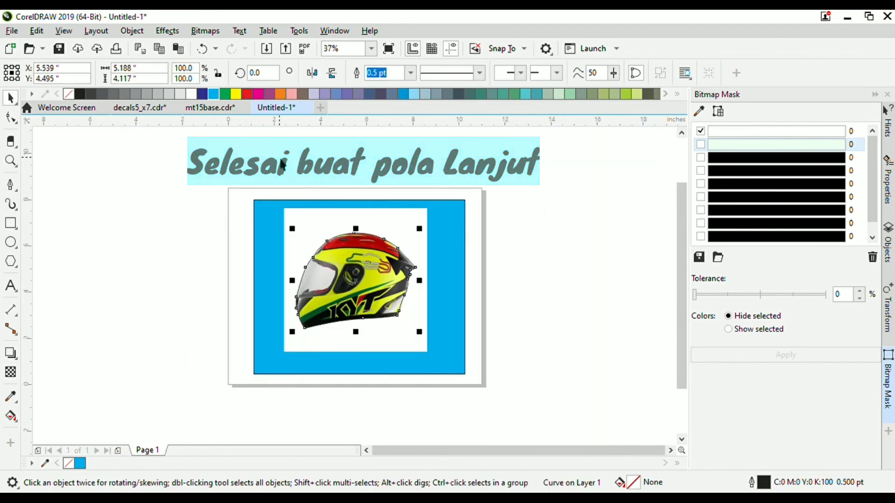
{"action": "left_click", "coordinate": [298, 221]}
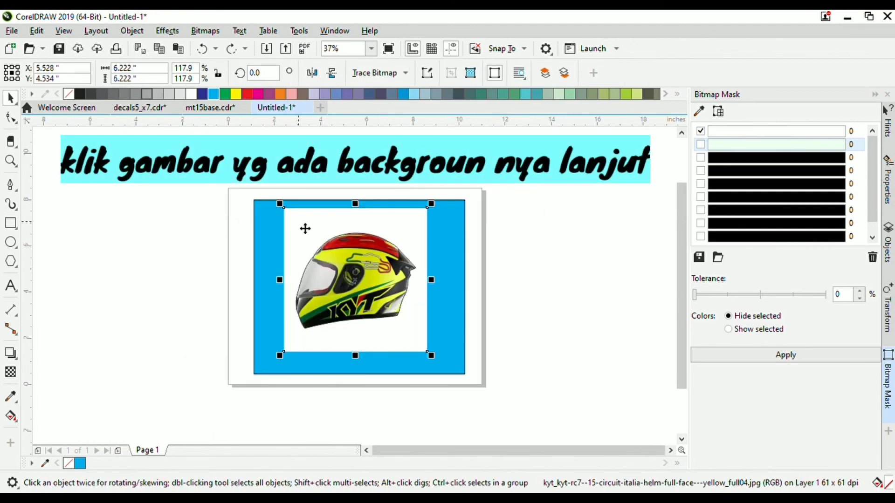
{"action": "left_click", "coordinate": [133, 31]}
{"action": "mouse_move", "coordinate": [191, 59]}
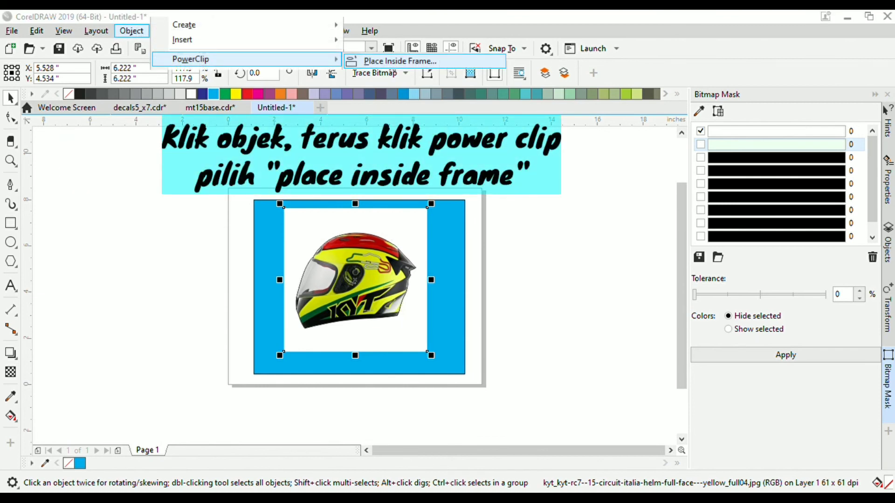
{"action": "left_click", "coordinate": [400, 61]}
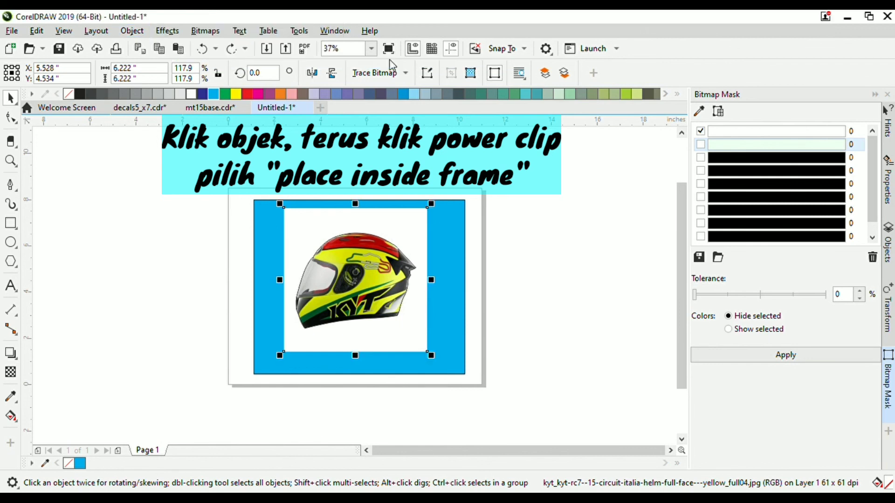
{"action": "left_click", "coordinate": [335, 254]}
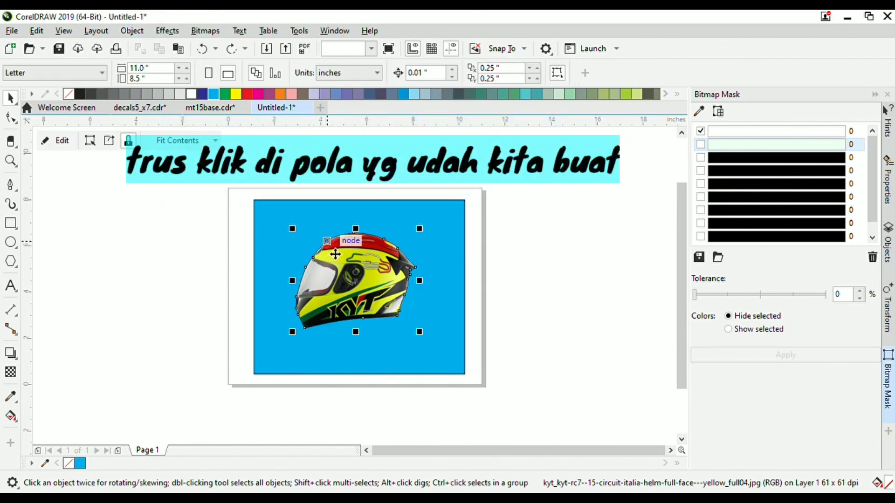
{"action": "left_click", "coordinate": [536, 226]}
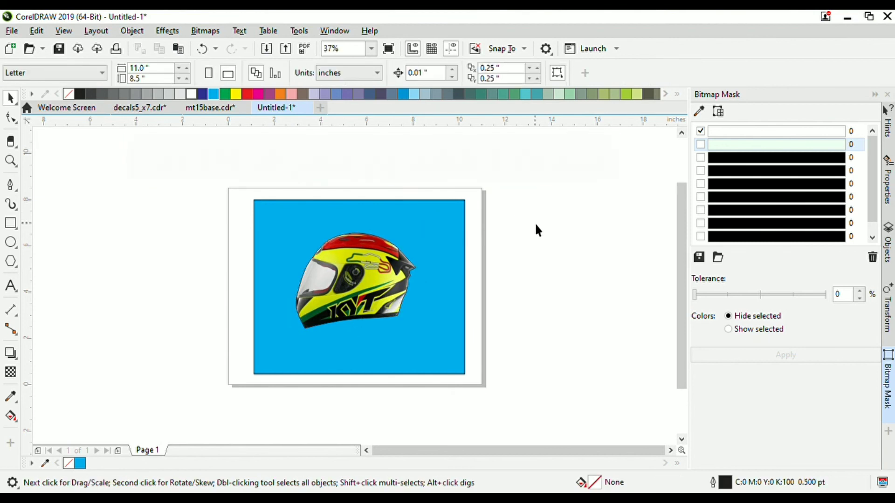